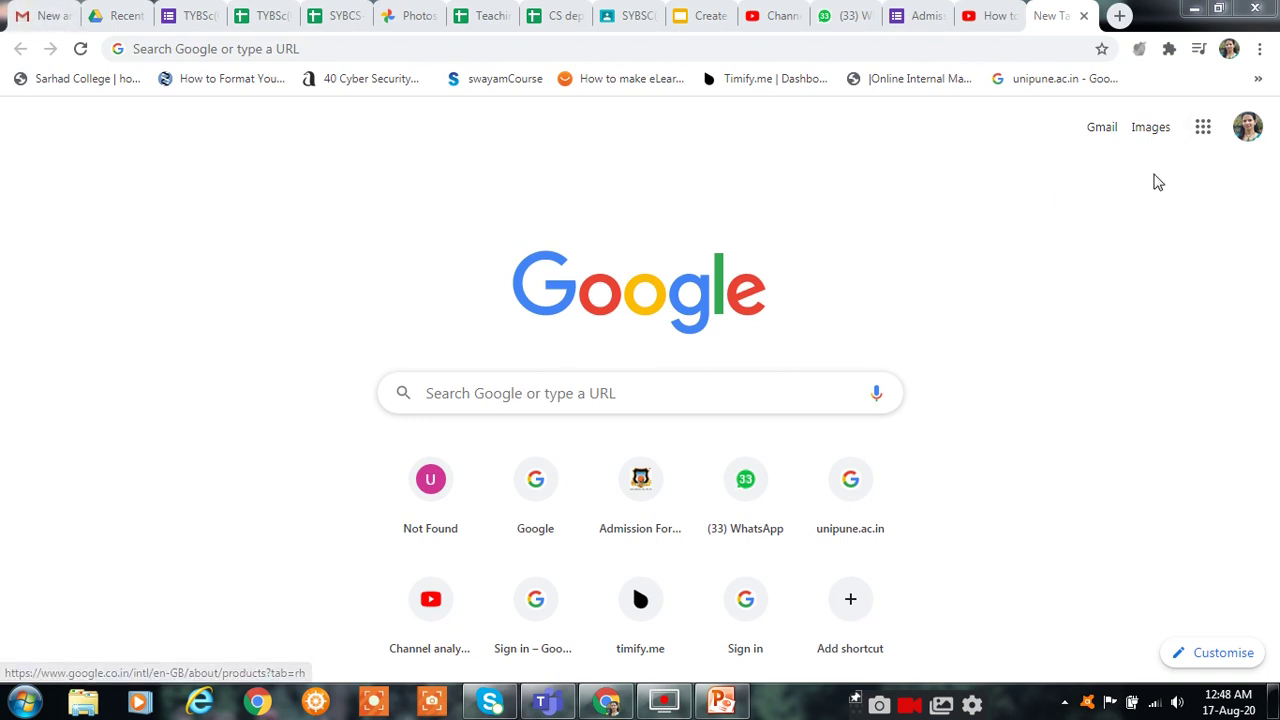
Step: Open Google Meet through the Google apps grid on Chrome's new tab page
left_click(1204, 133)
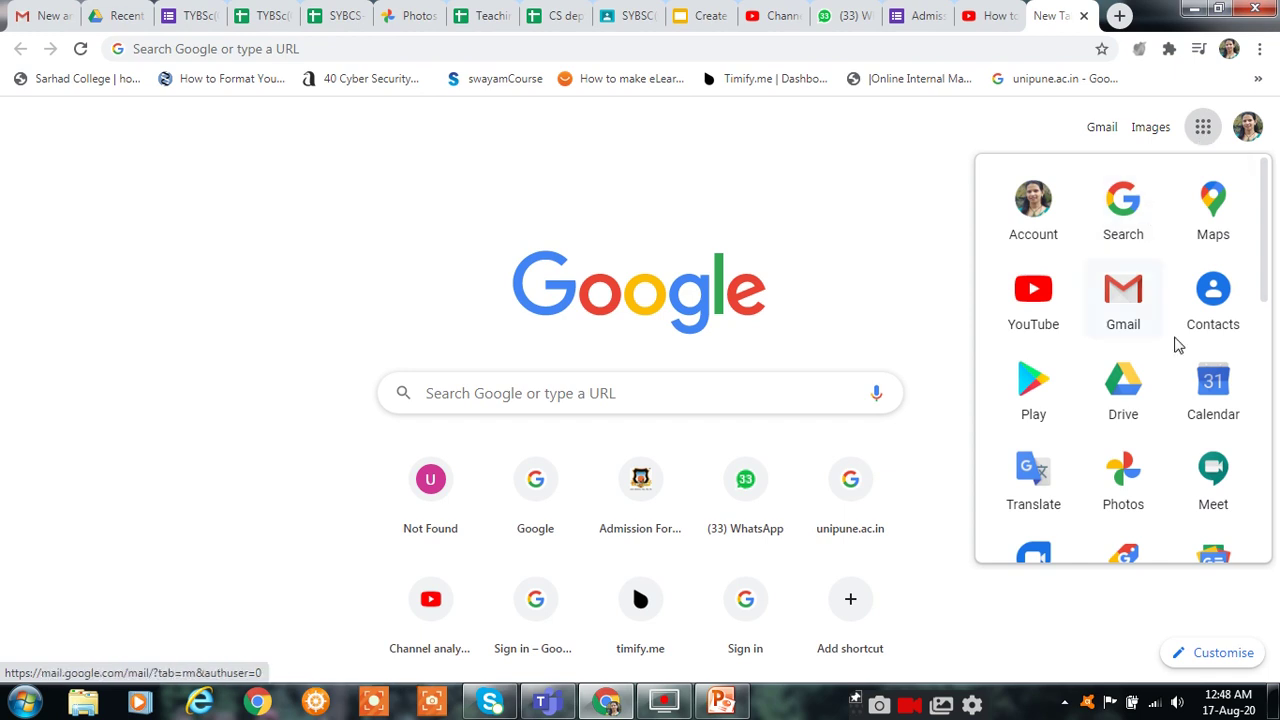
left_click(1213, 474)
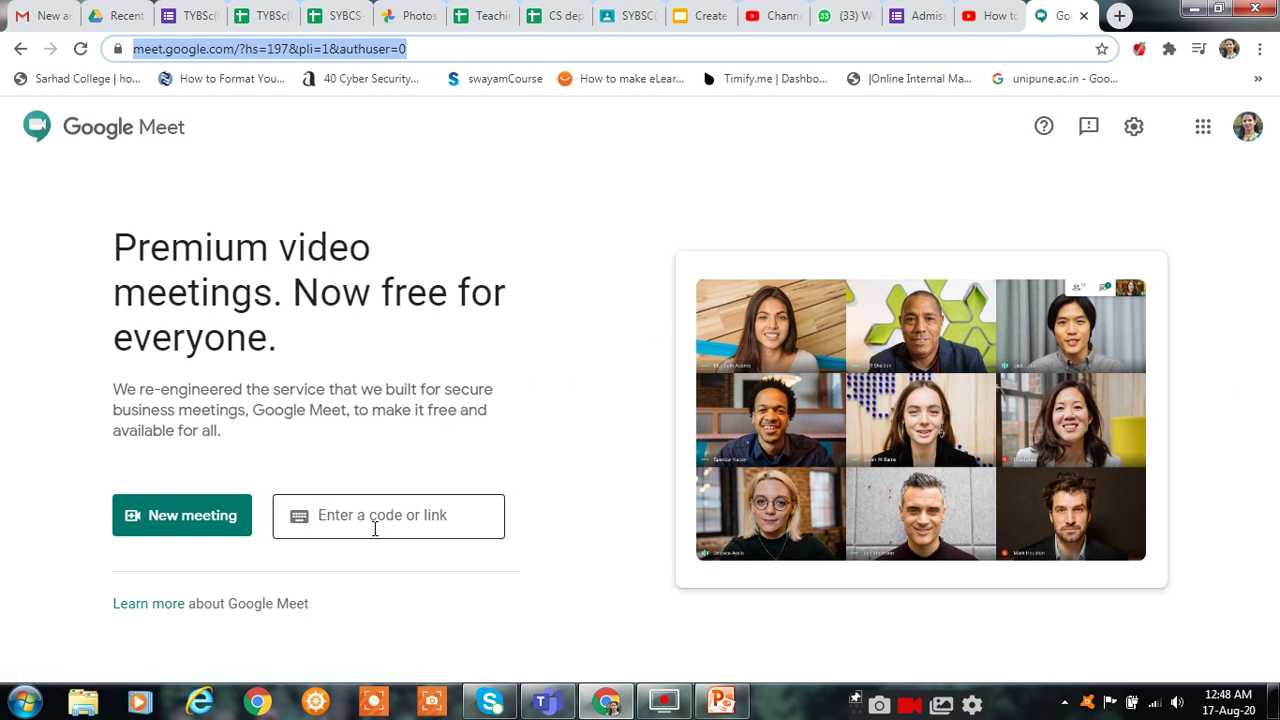
Step: Start an instant meeting and switch off the microphone and camera in the preview
left_click(180, 527)
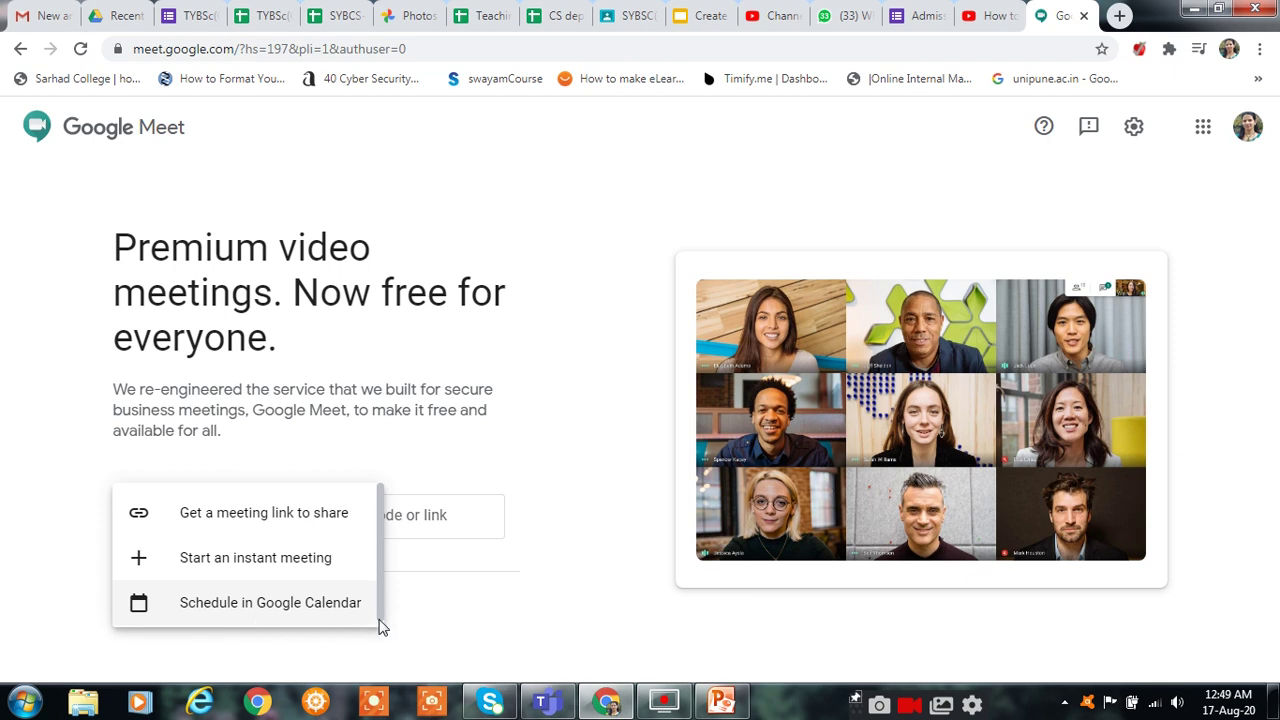
left_click(299, 565)
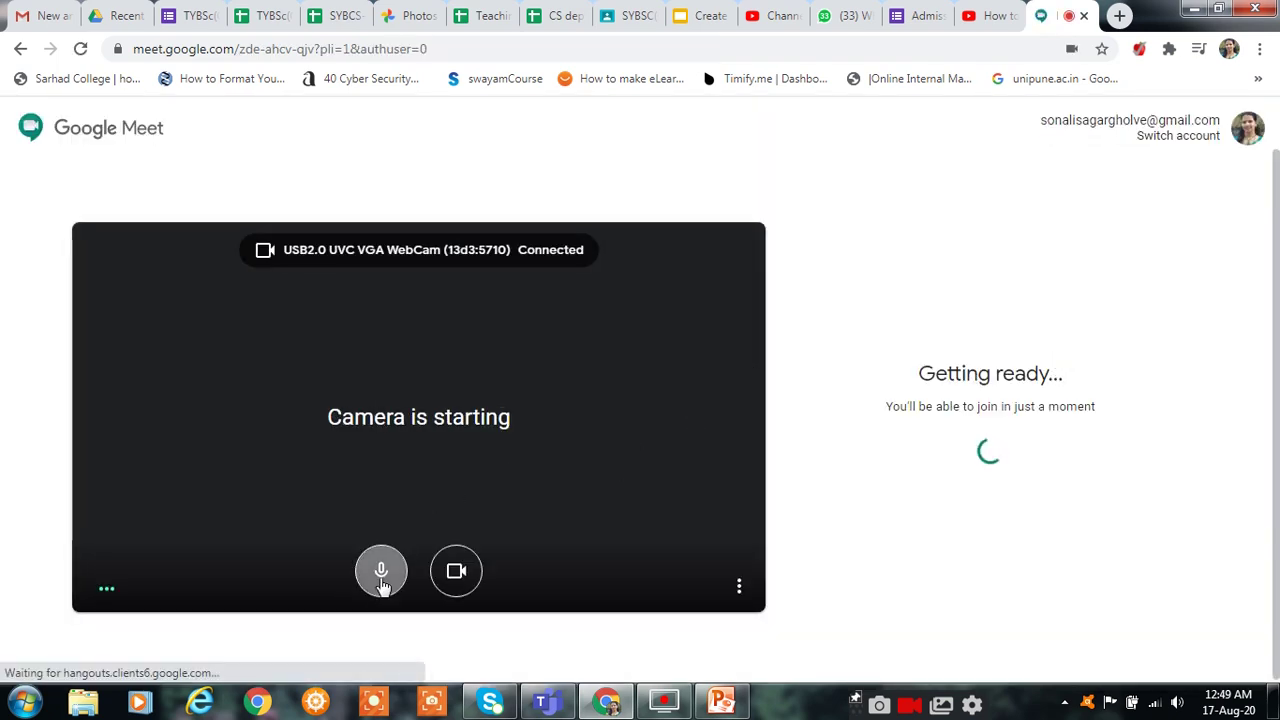
left_click(380, 571)
left_click(456, 572)
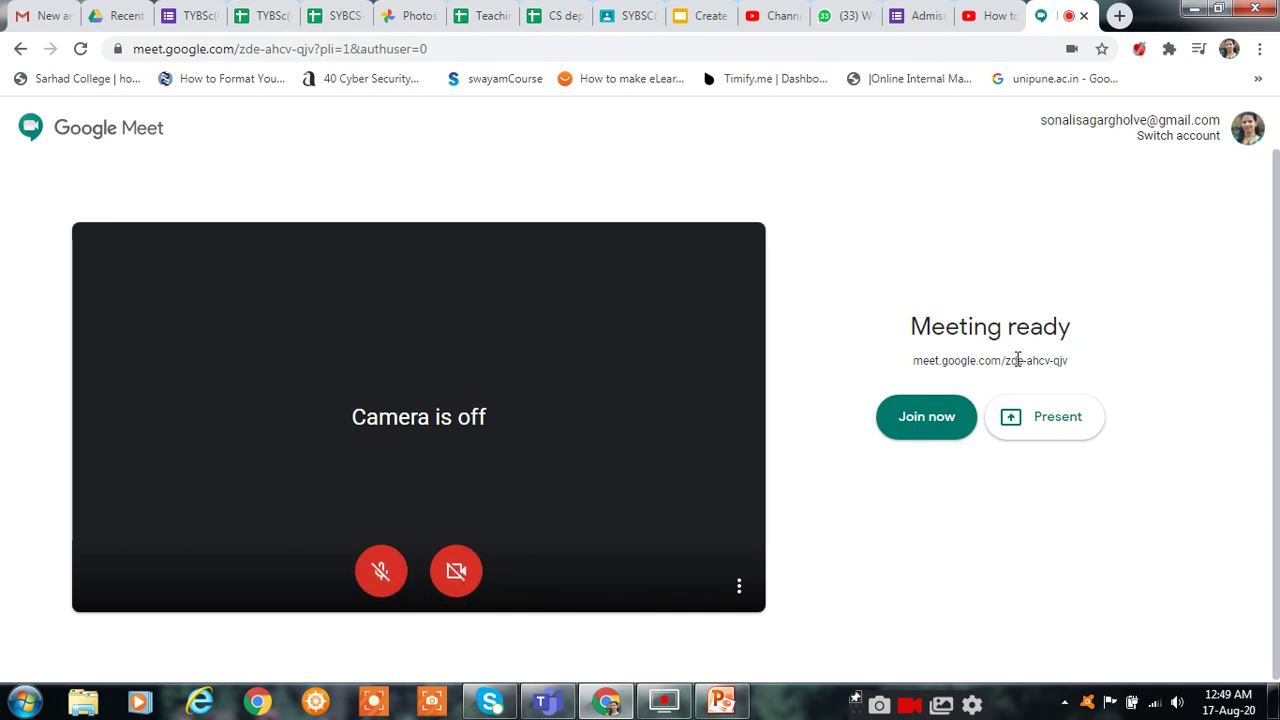
Step: Join the call, copy its joining info, and close the Add others and Meeting details panels
left_click(924, 428)
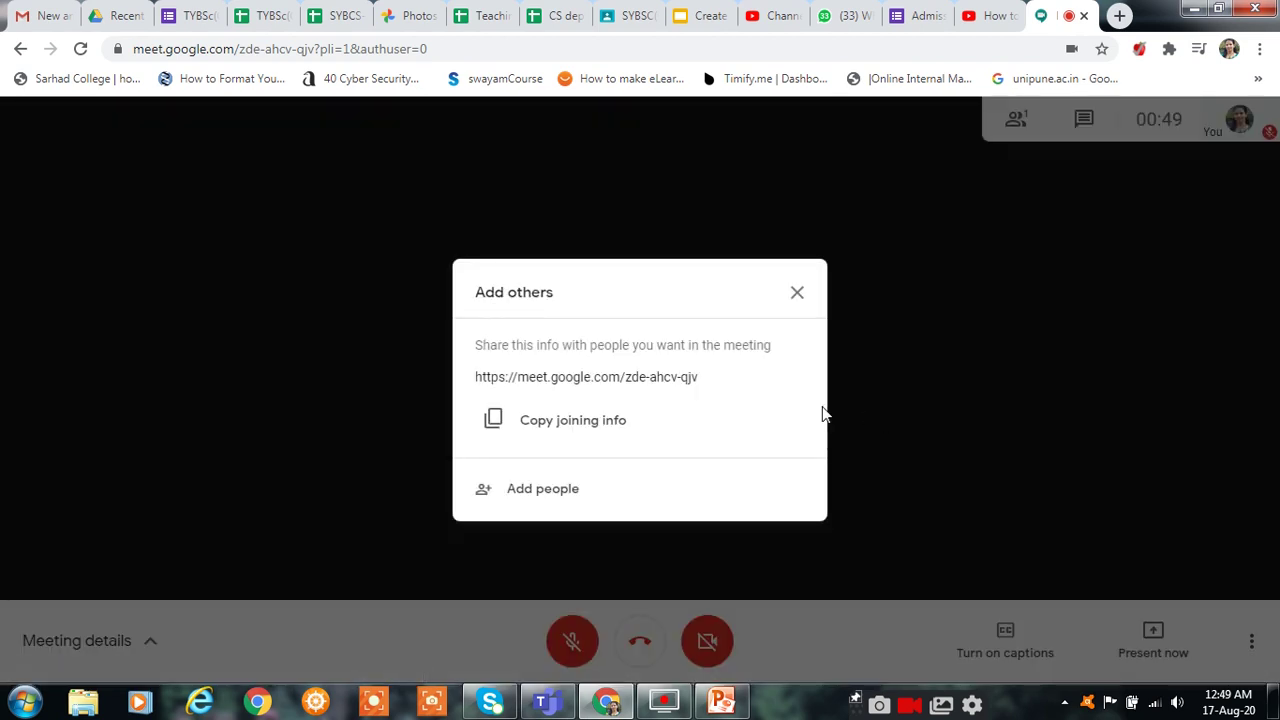
left_click(594, 428)
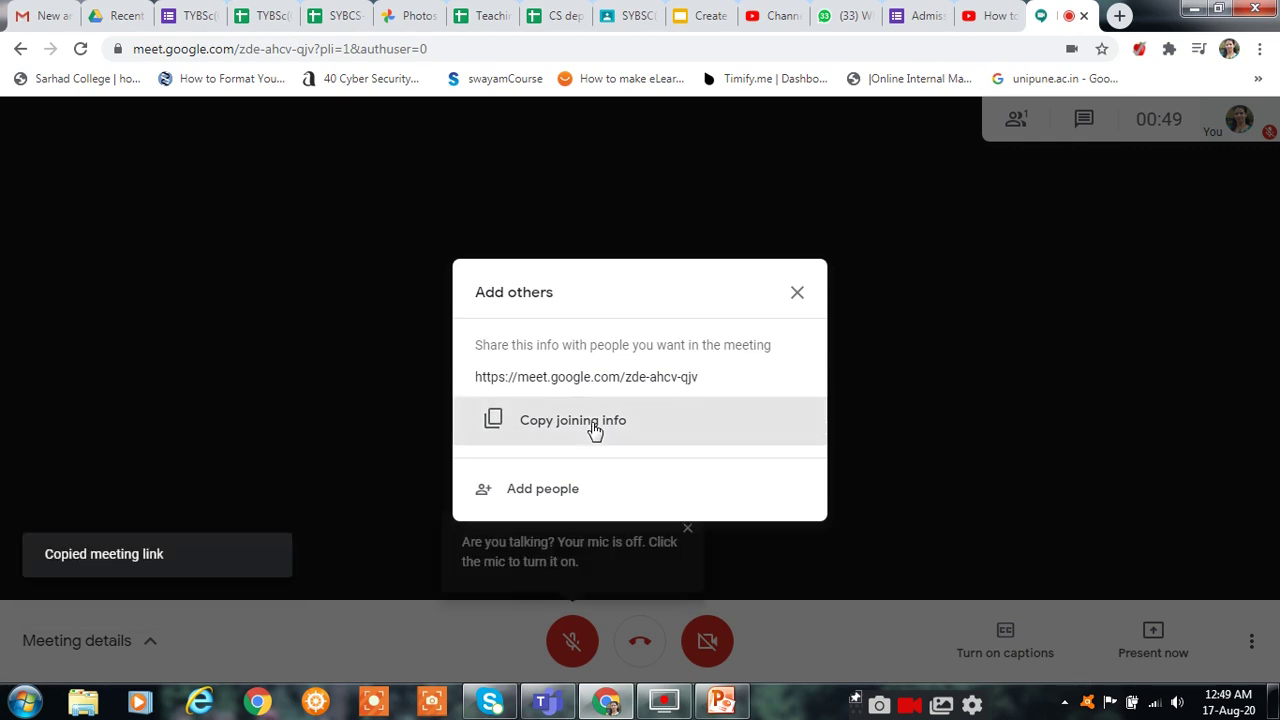
left_click(797, 296)
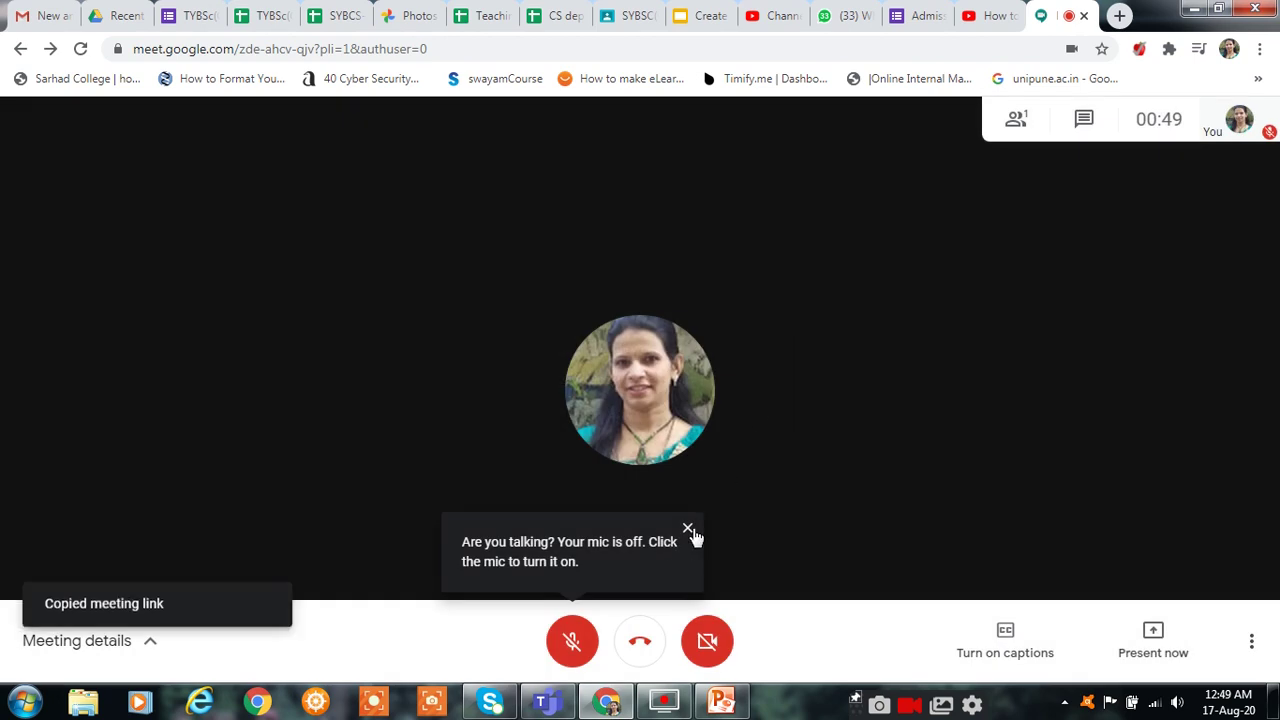
left_click(151, 648)
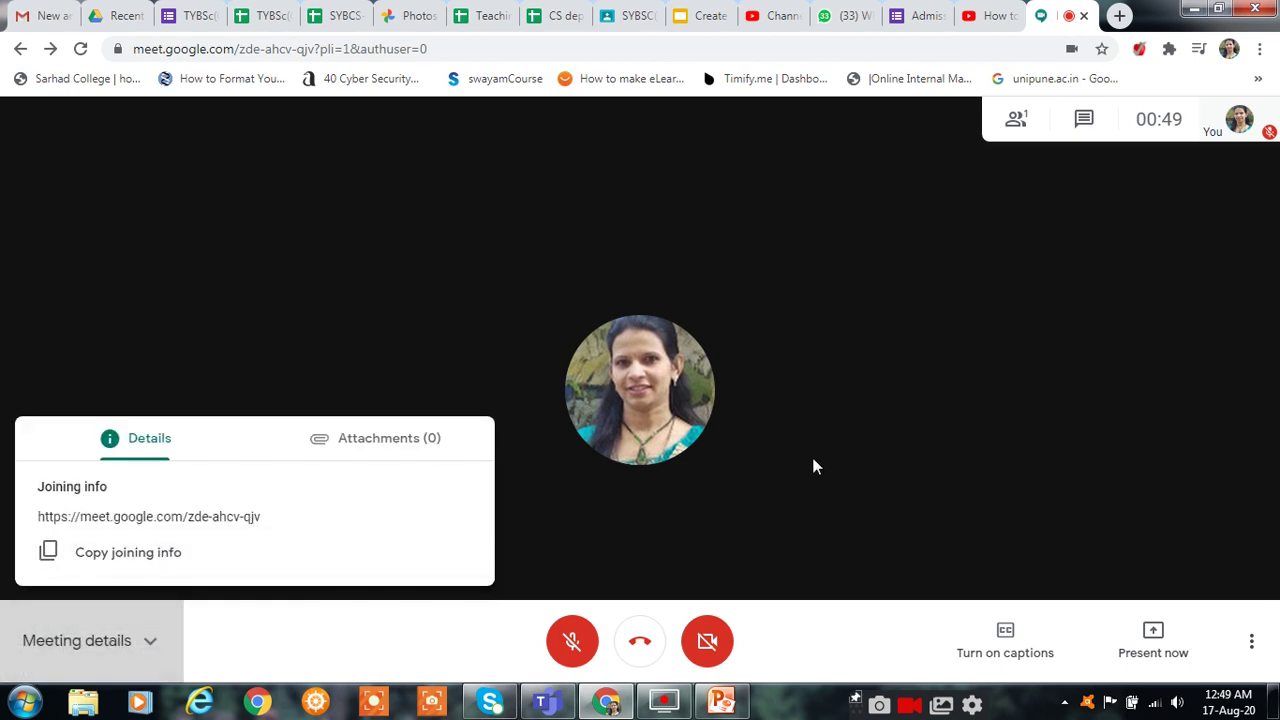
left_click(874, 400)
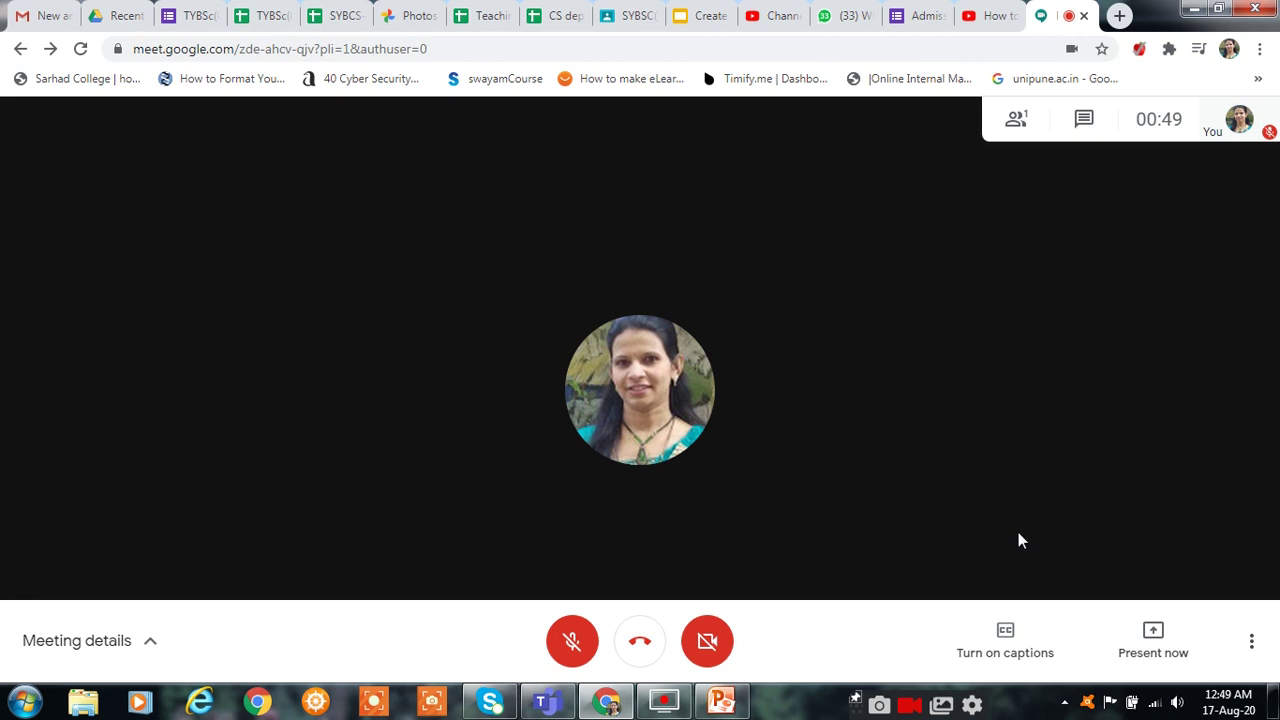
Step: Present the PowerPoint 'Chapter 2: Array as a Data Structure' slide show window to everyone
left_click(1152, 645)
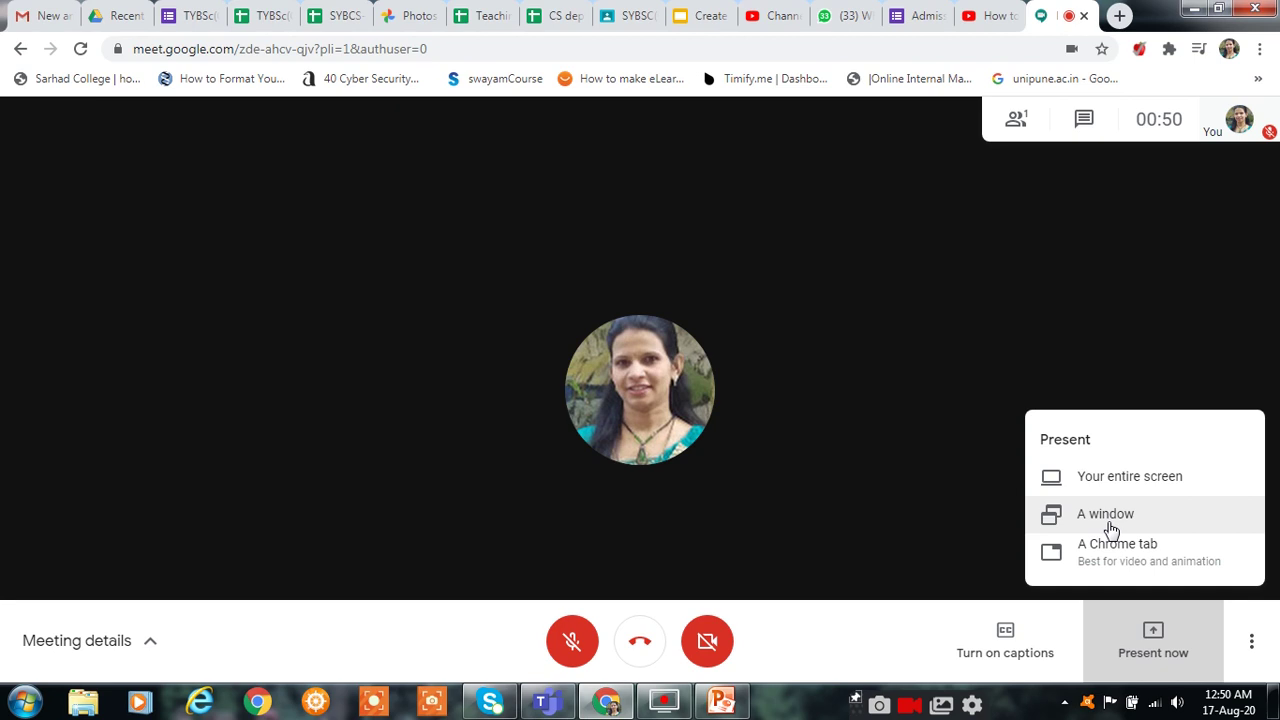
left_click(1108, 529)
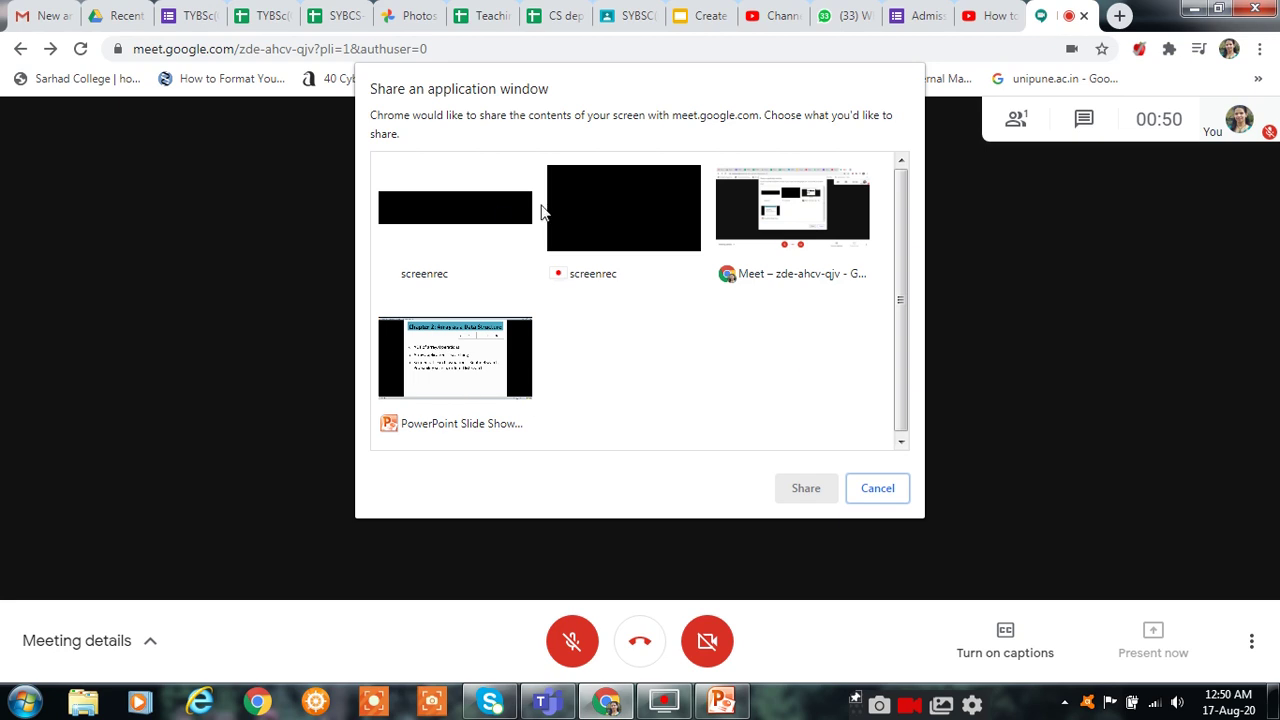
left_click(450, 376)
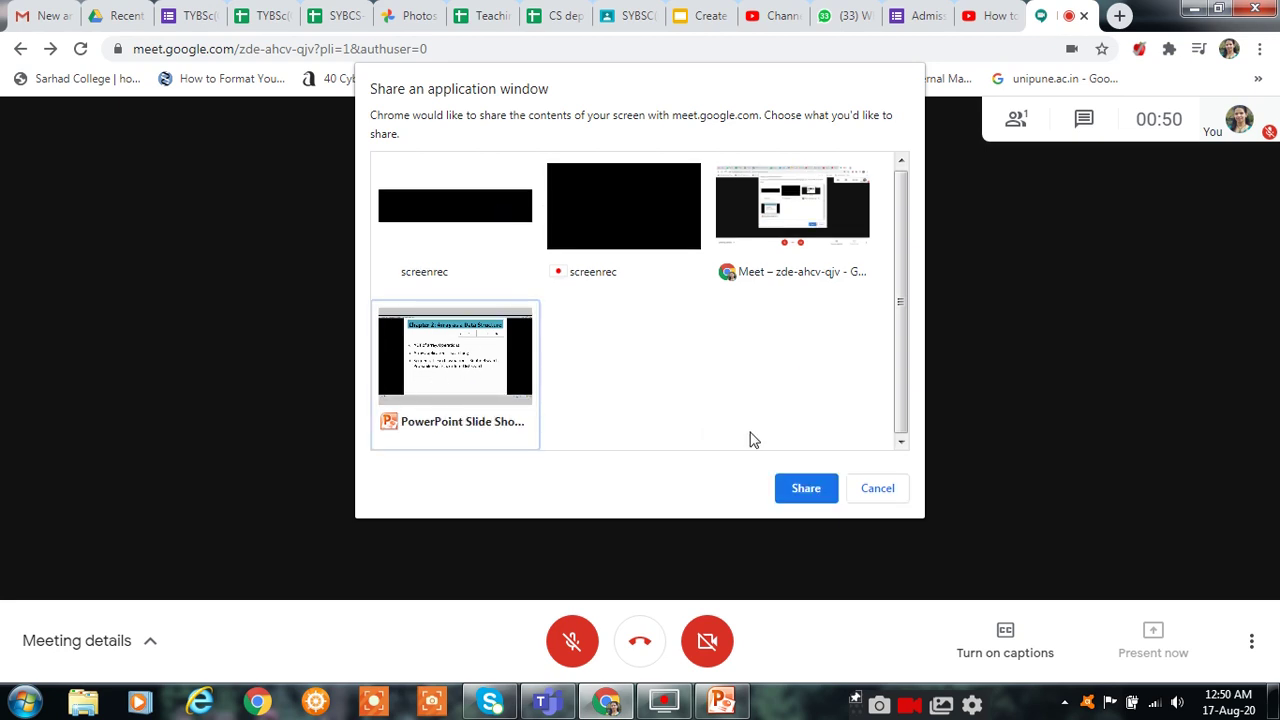
left_click(807, 490)
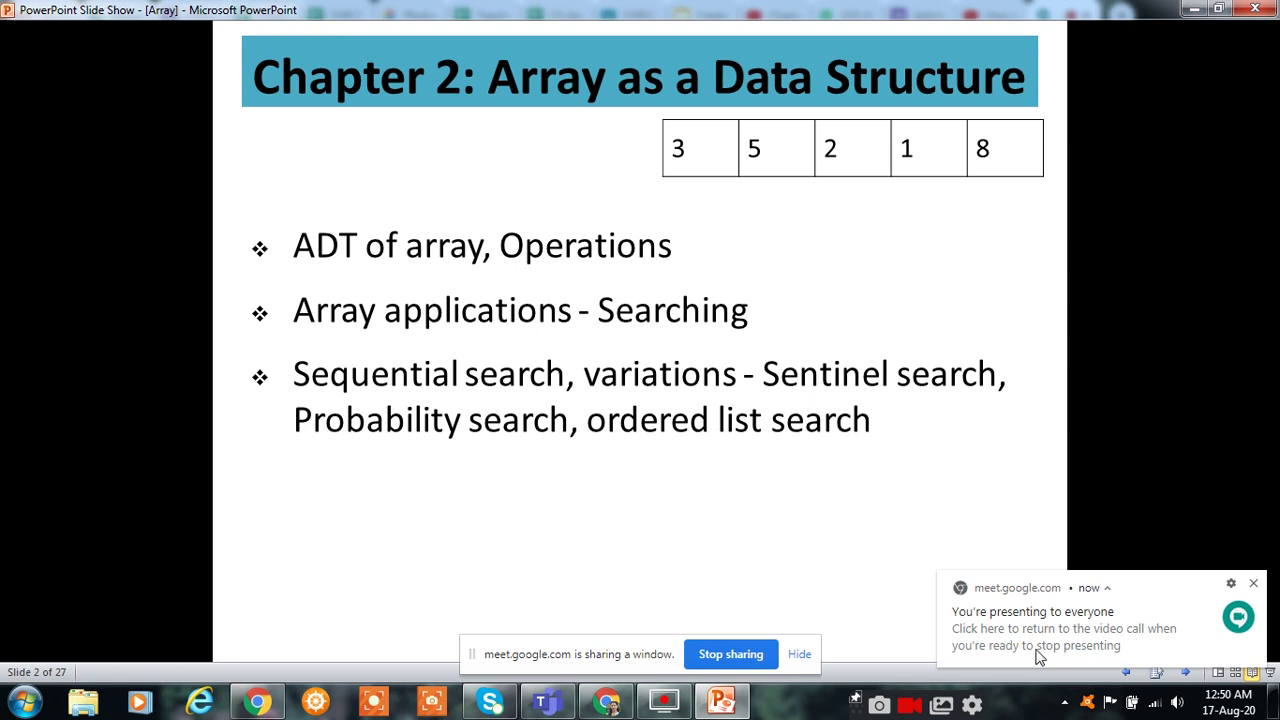
Step: Return to the Google Meet call tab from the 'You're presenting to everyone' notification
left_click(1148, 646)
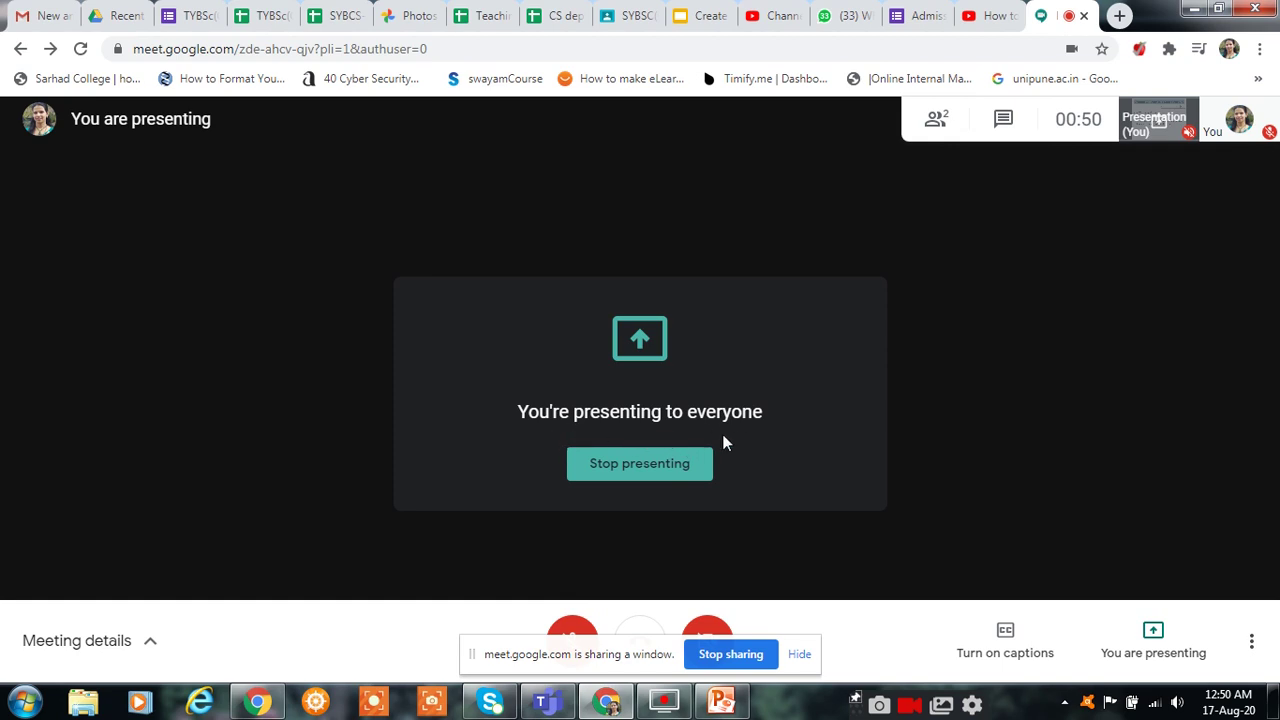
Step: Switch live captions on and back off, then bring up the More options menu
left_click(1252, 648)
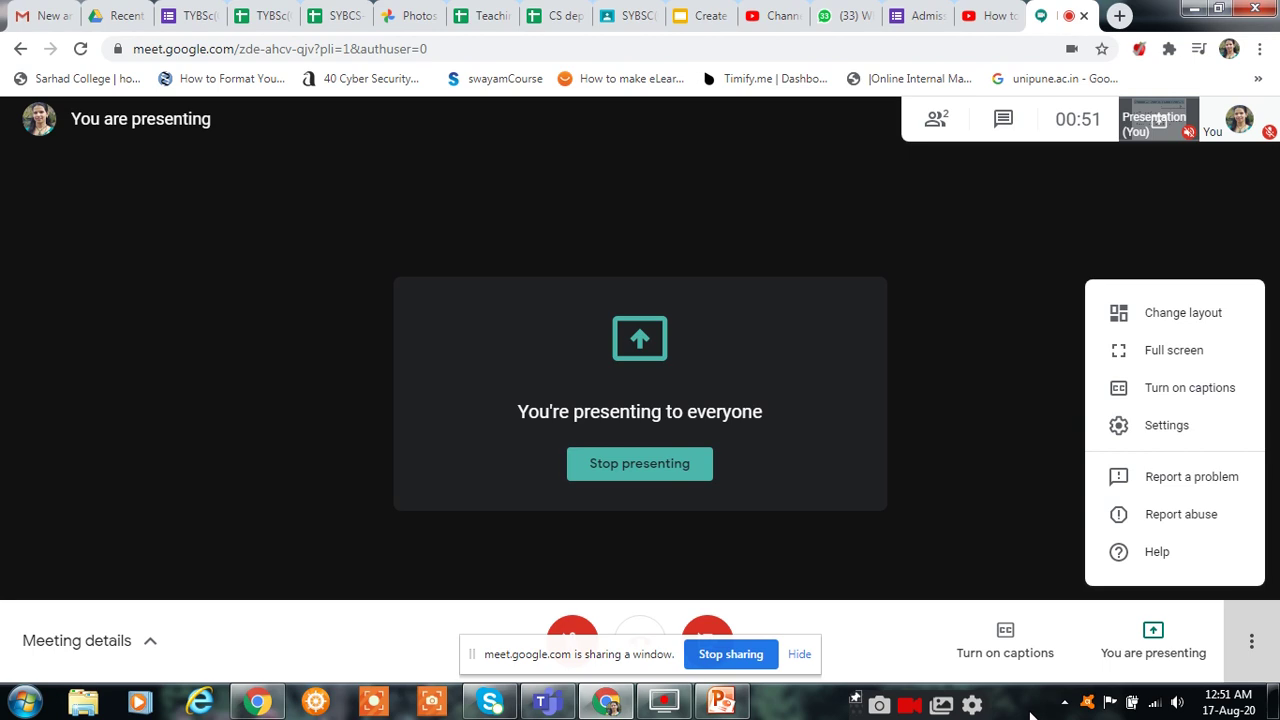
left_click(1008, 654)
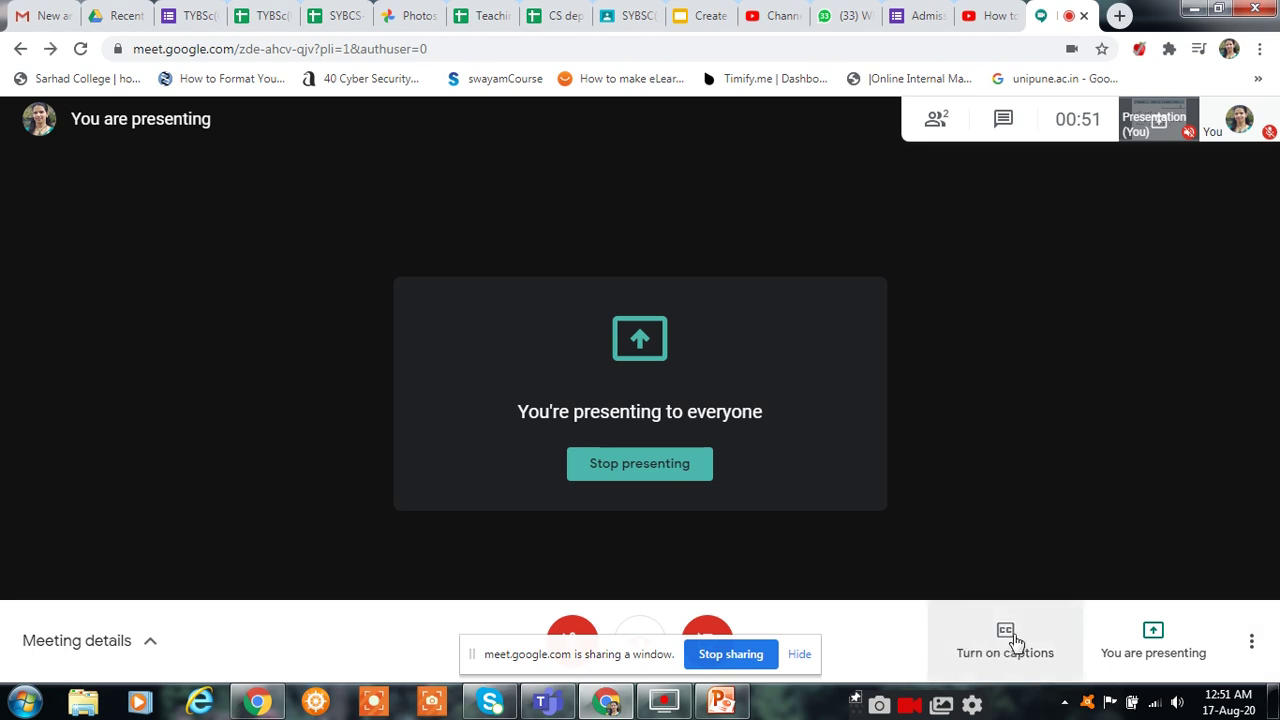
left_click(1007, 658)
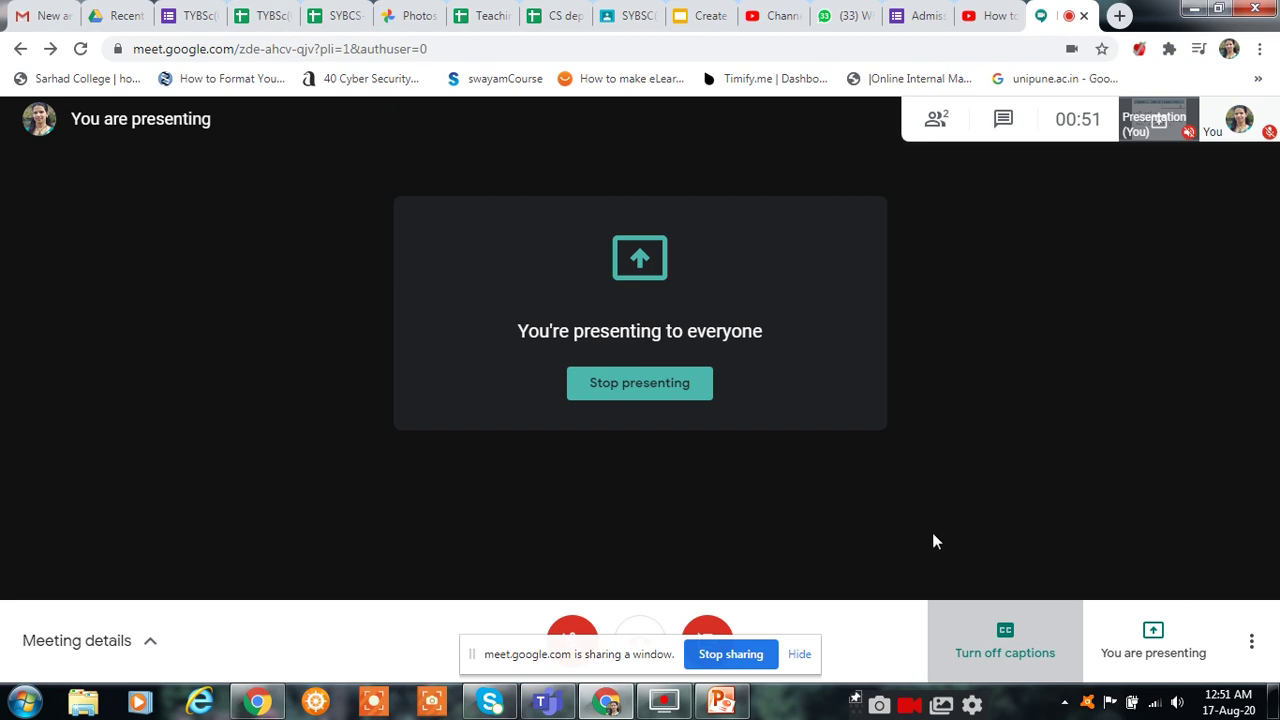
left_click(1004, 643)
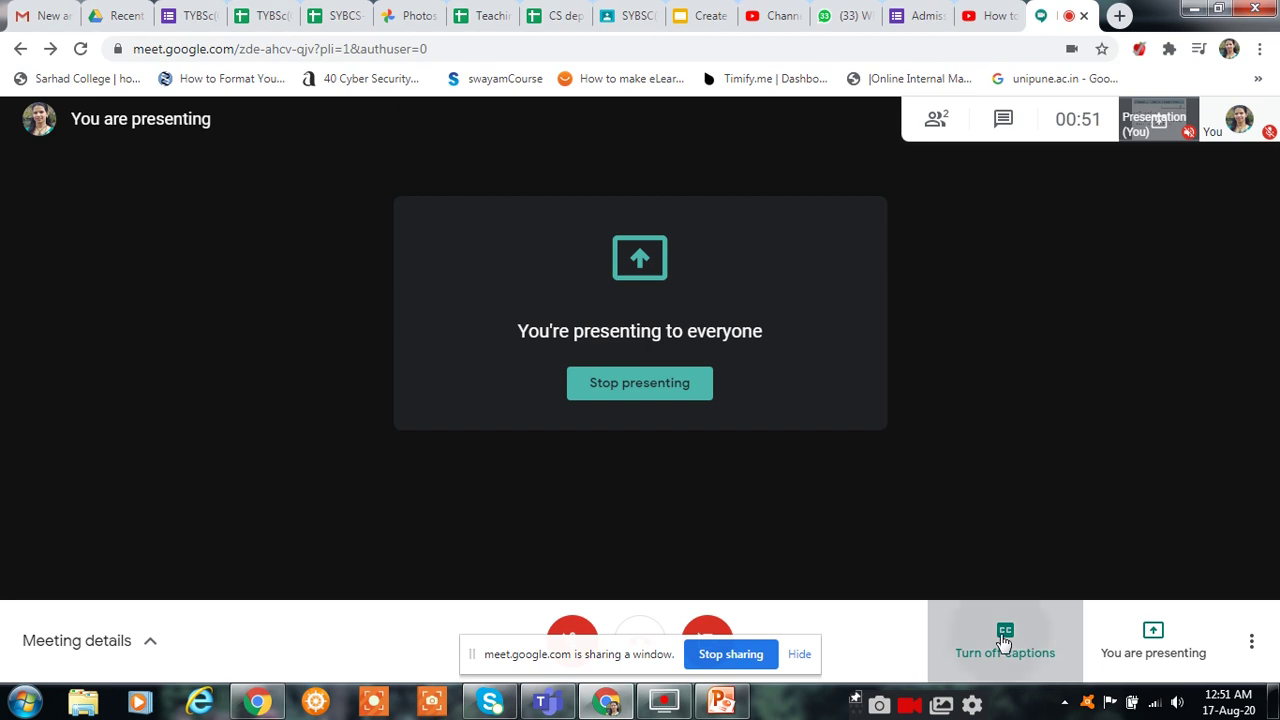
left_click(1251, 643)
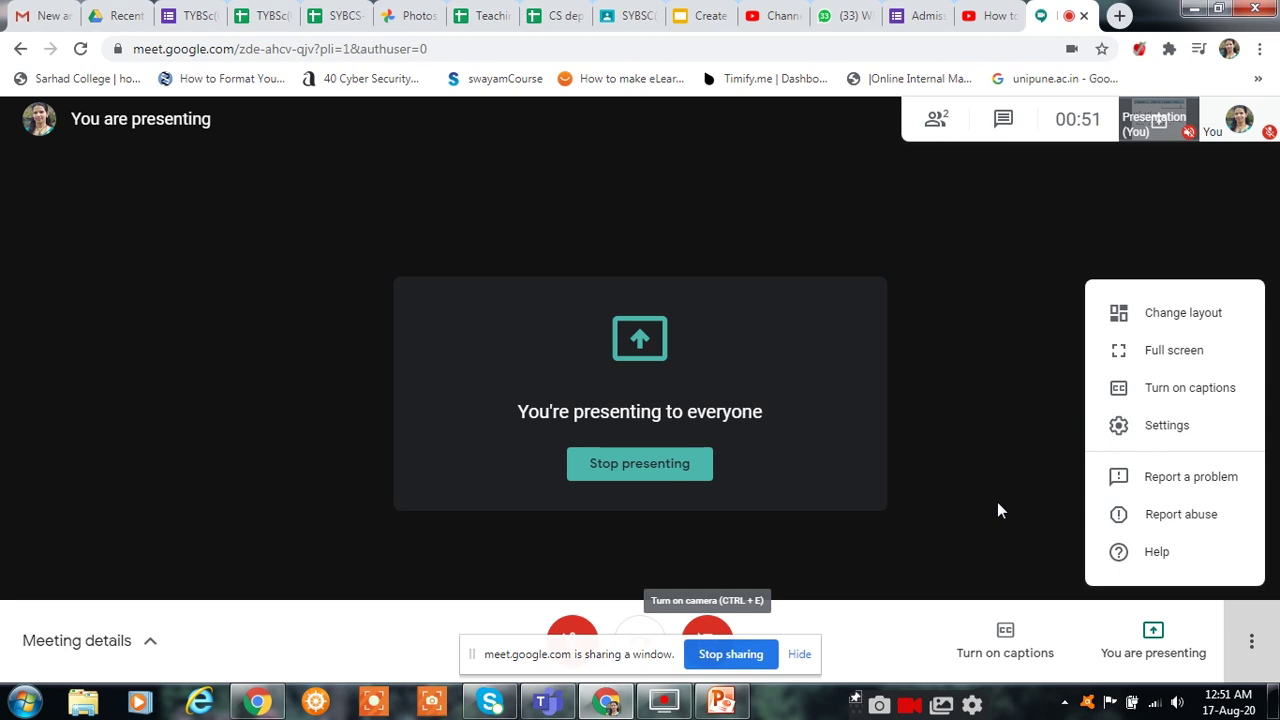
Step: Launch Icecream Screen Recorder (ScreenRec) from the Start menu and bring its window forward
left_click(24, 703)
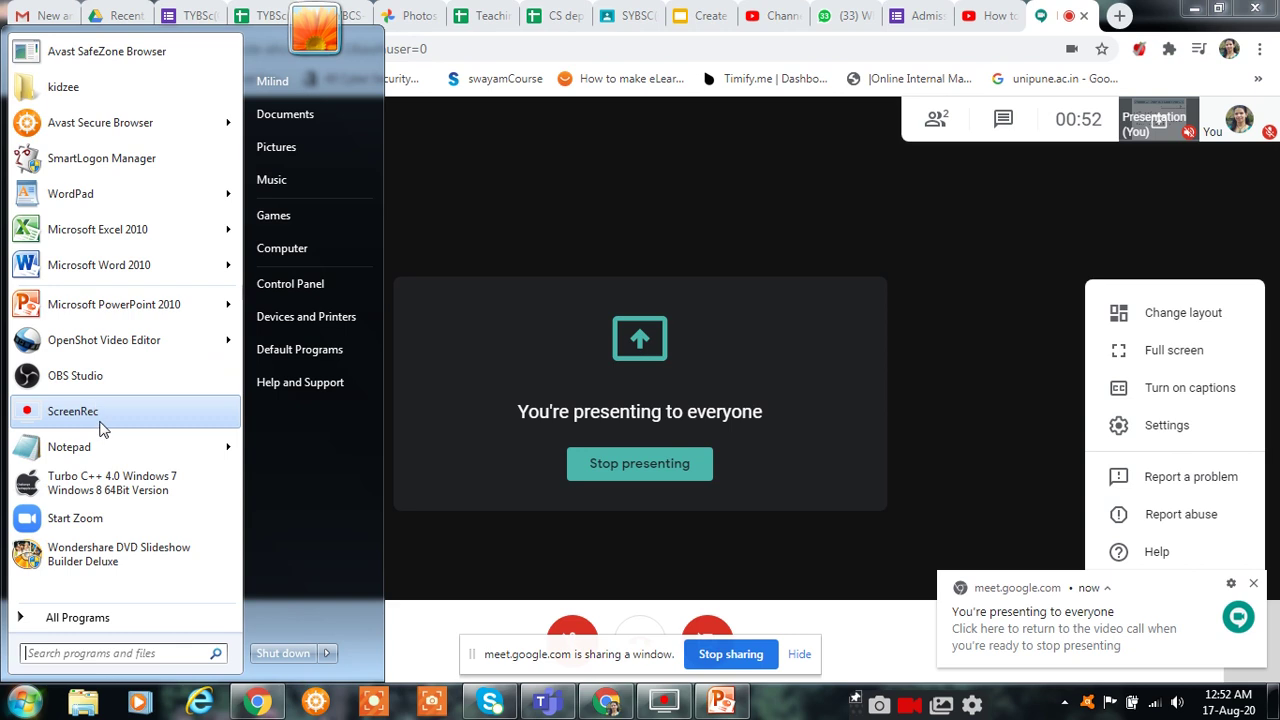
left_click(995, 466)
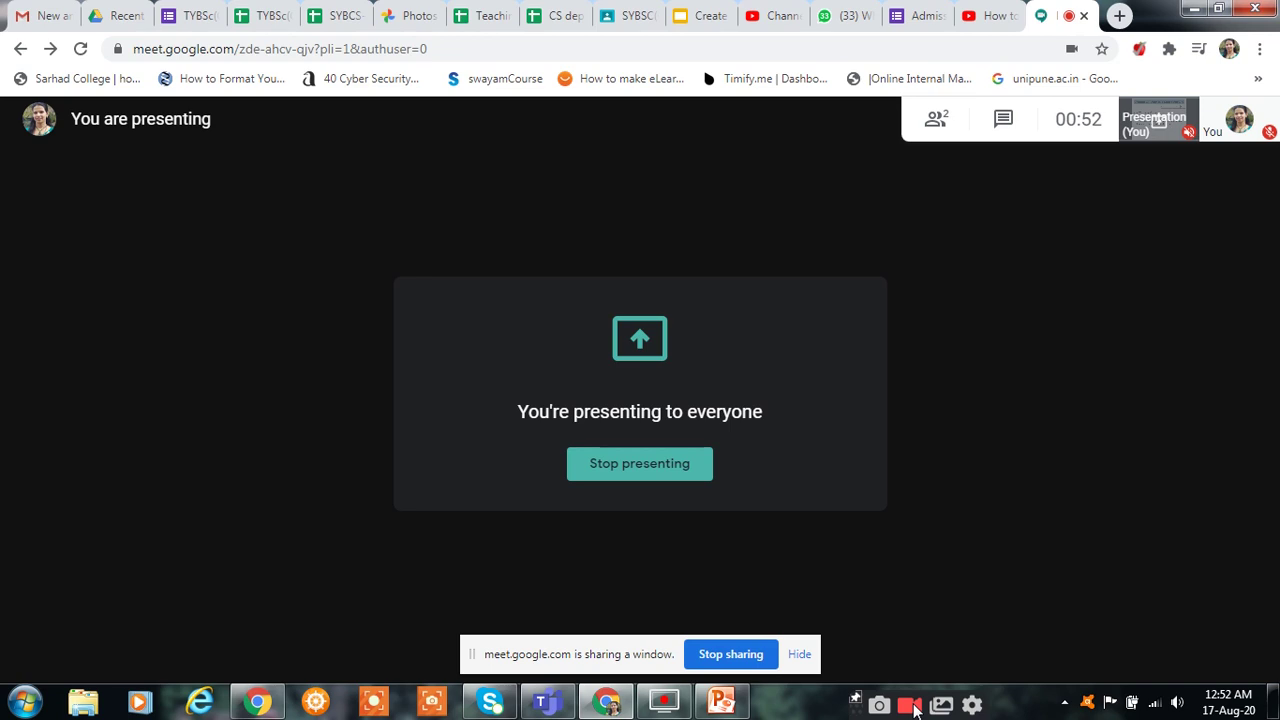
left_click(378, 705)
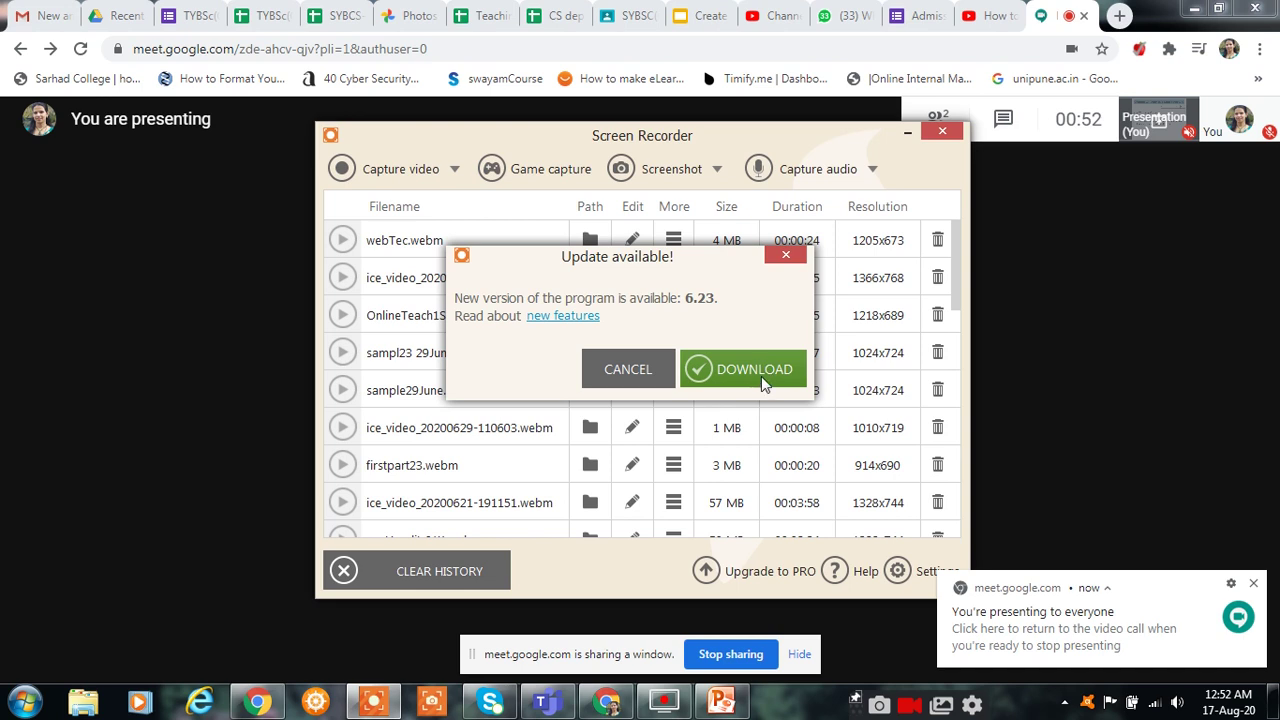
Step: Dismiss the 6.23 update notice and drag a custom capture area over the meeting page
left_click(787, 255)
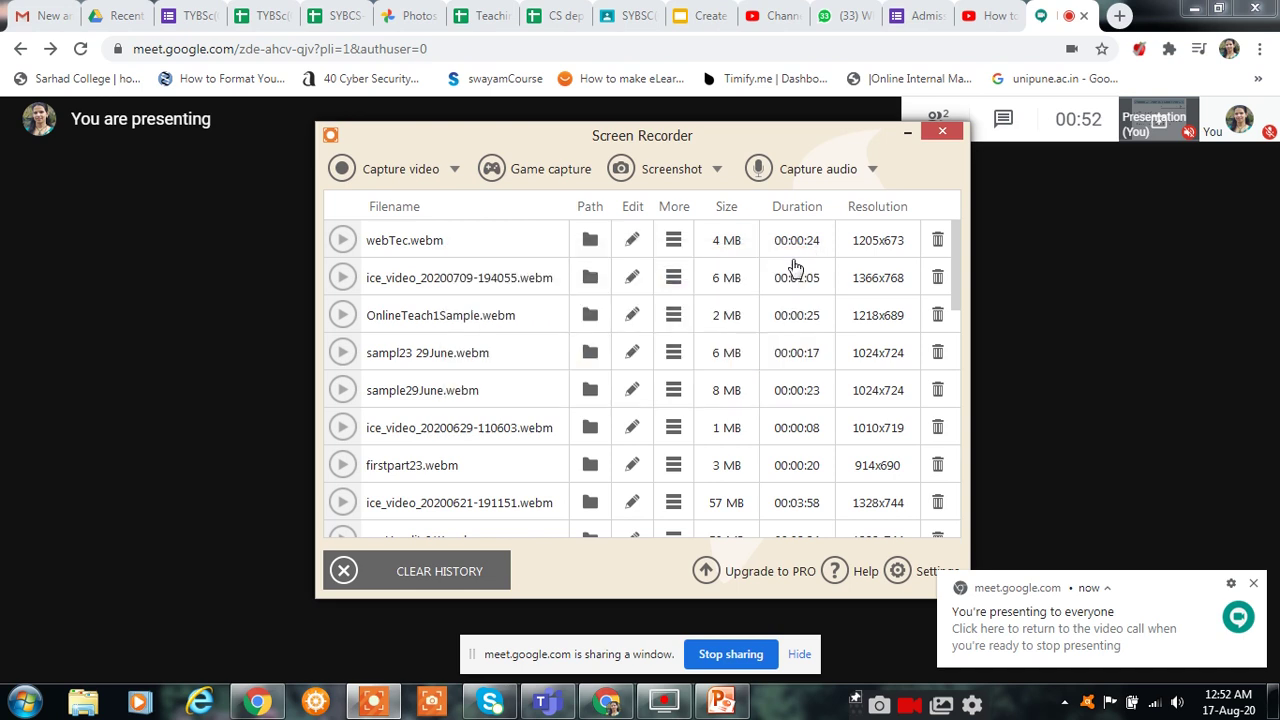
left_click(454, 170)
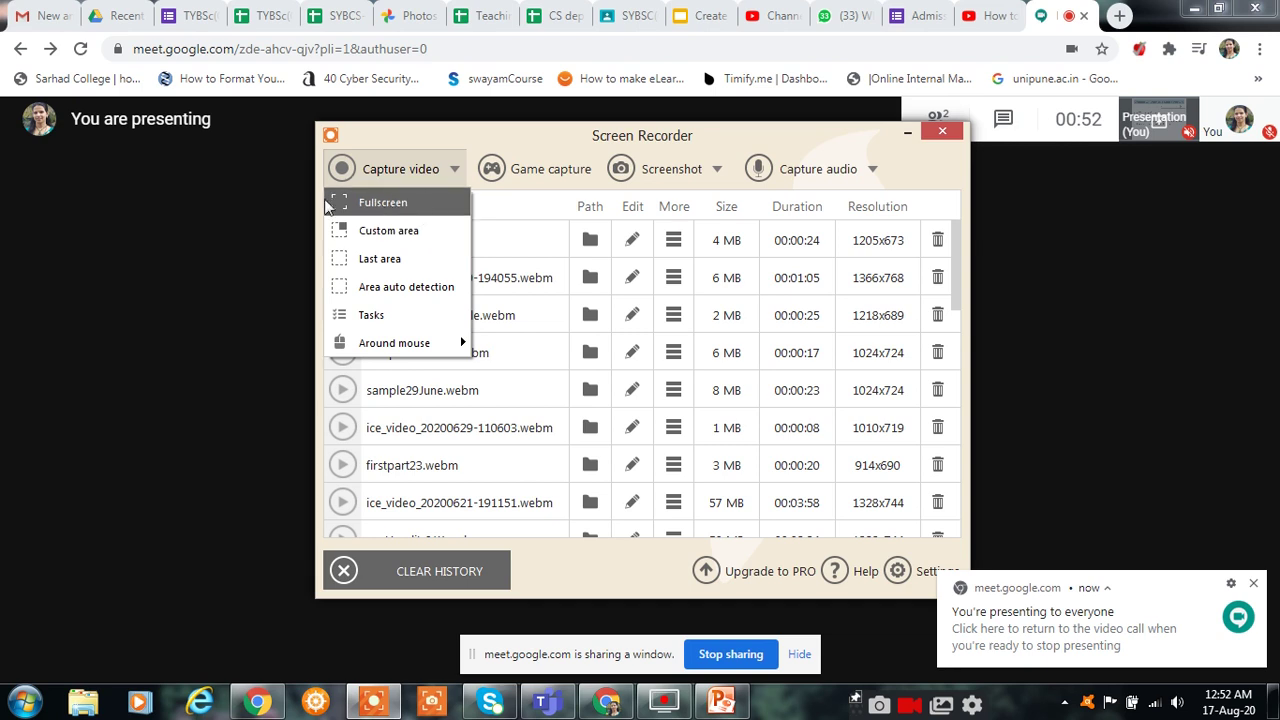
left_click(395, 232)
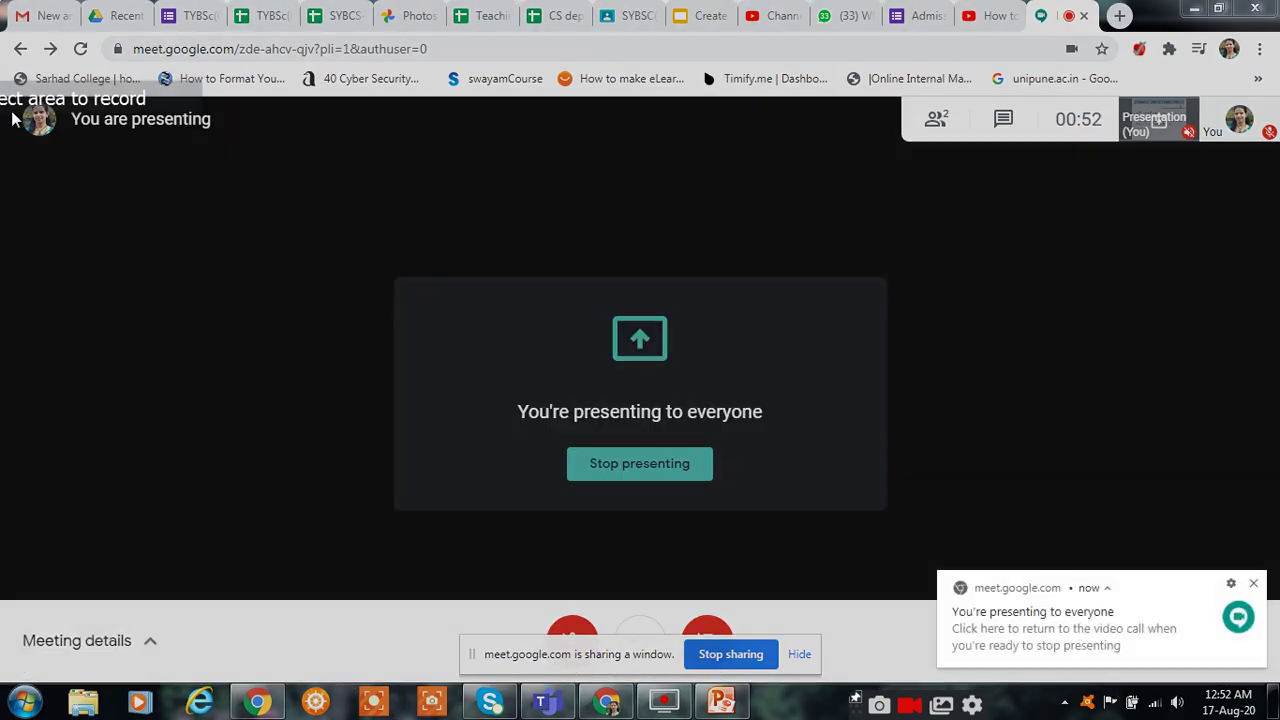
left_click_drag(2, 99, 1279, 678)
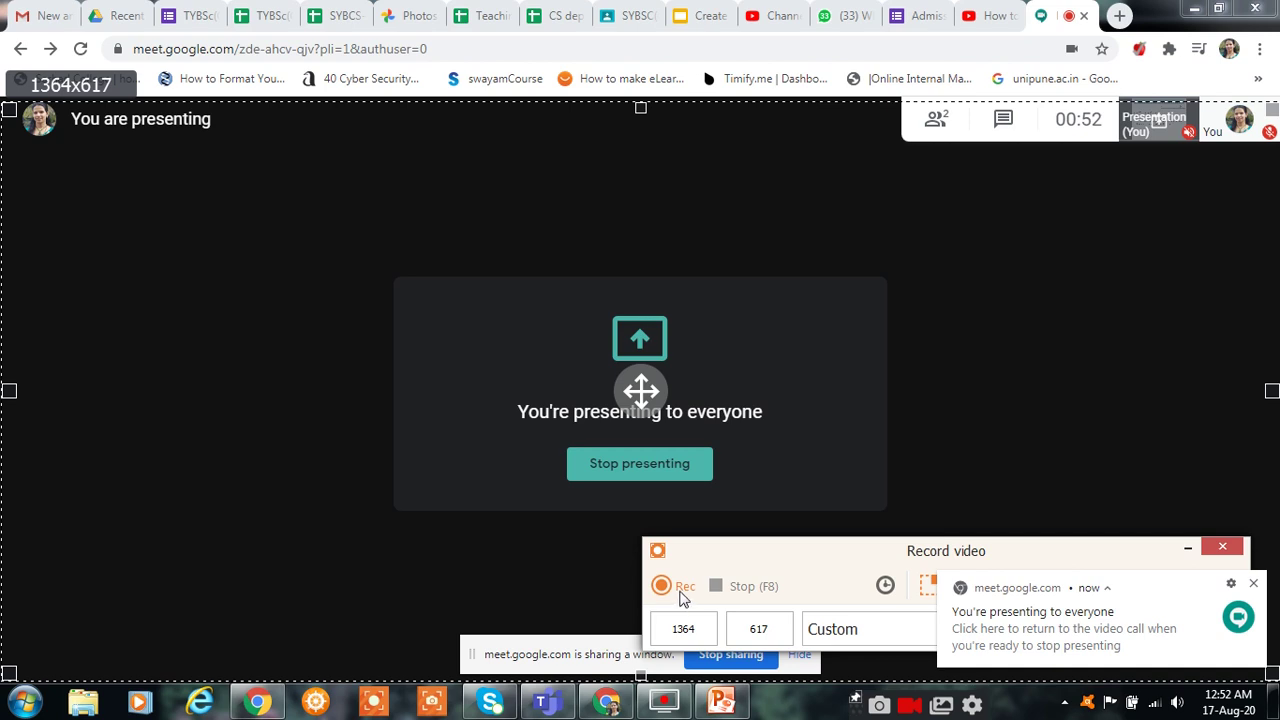
Step: Close the recorder windows and confirm exiting Icecream Screen Recorder with OK
left_click(1223, 549)
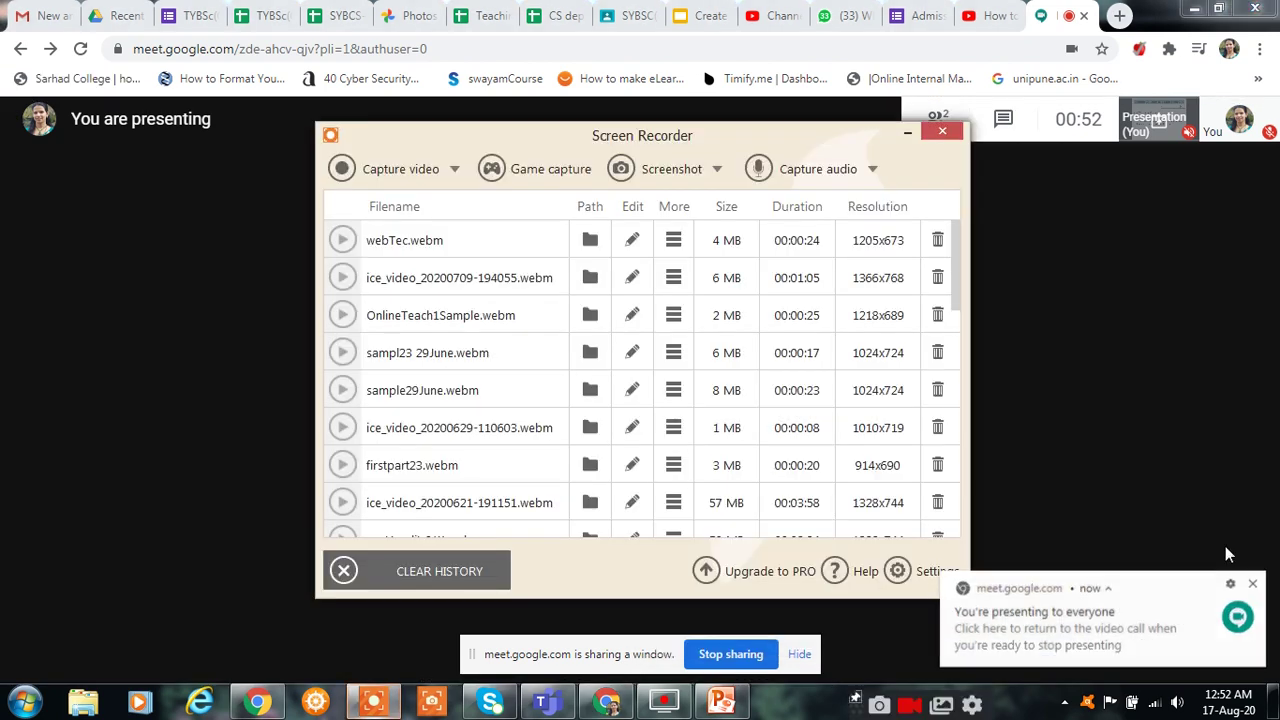
left_click(943, 134)
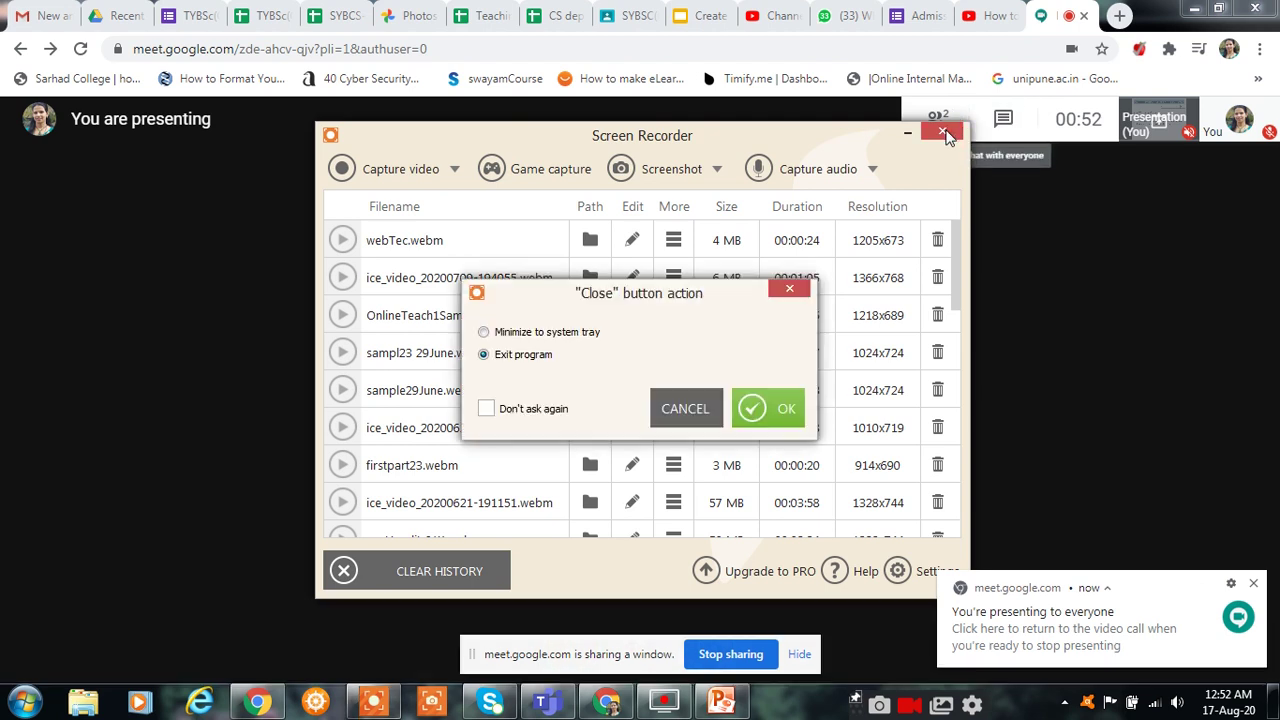
left_click(781, 405)
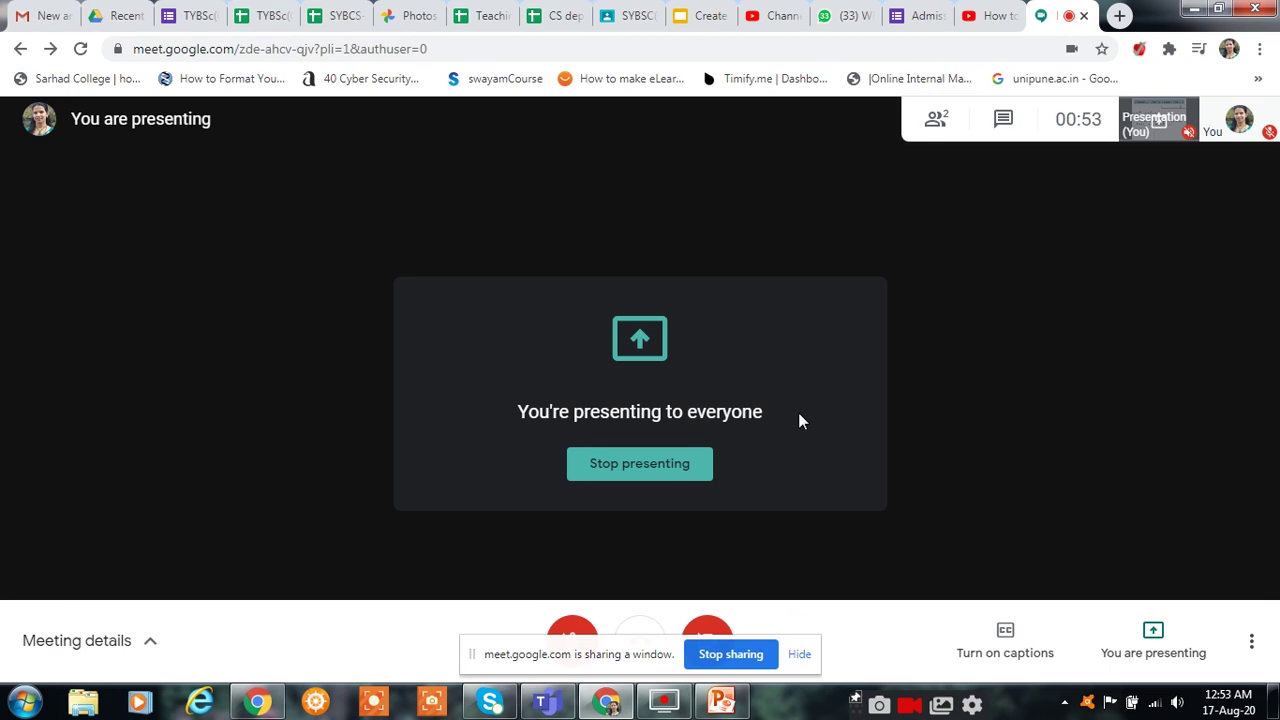
Step: Stop sharing the slide show window, toggle captions on then off, and leave the meeting
left_click(741, 656)
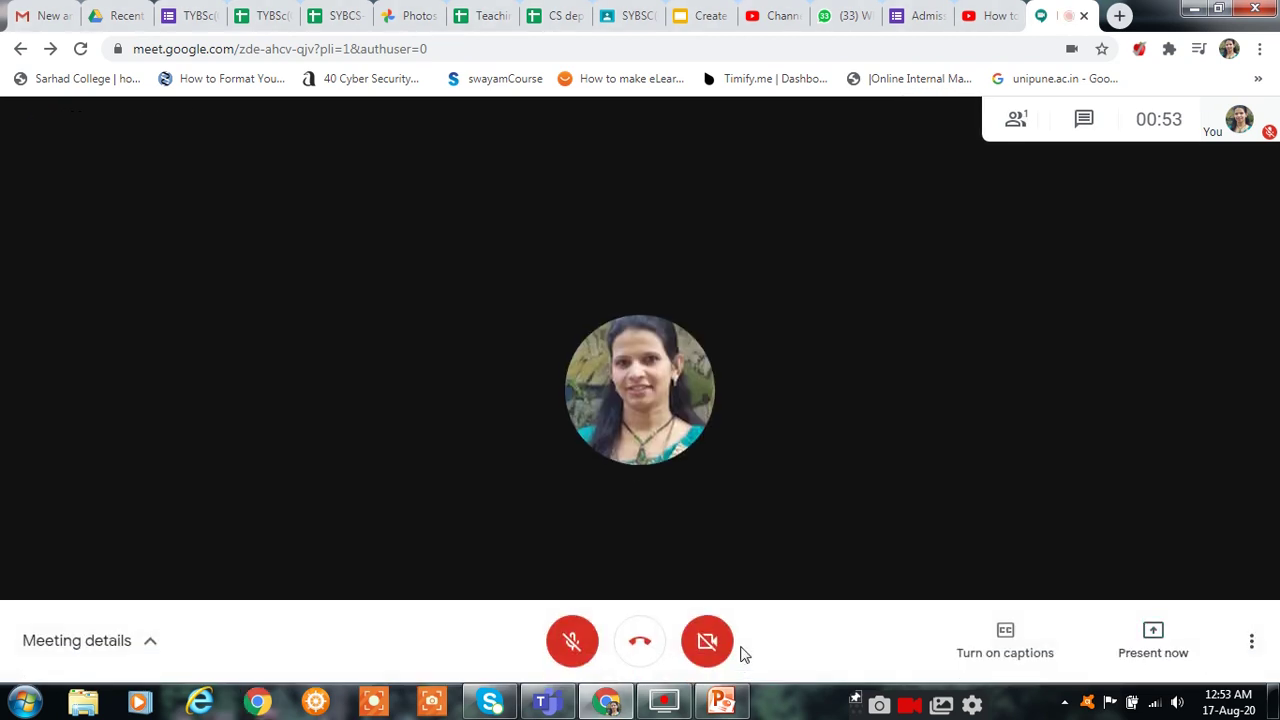
left_click(1006, 634)
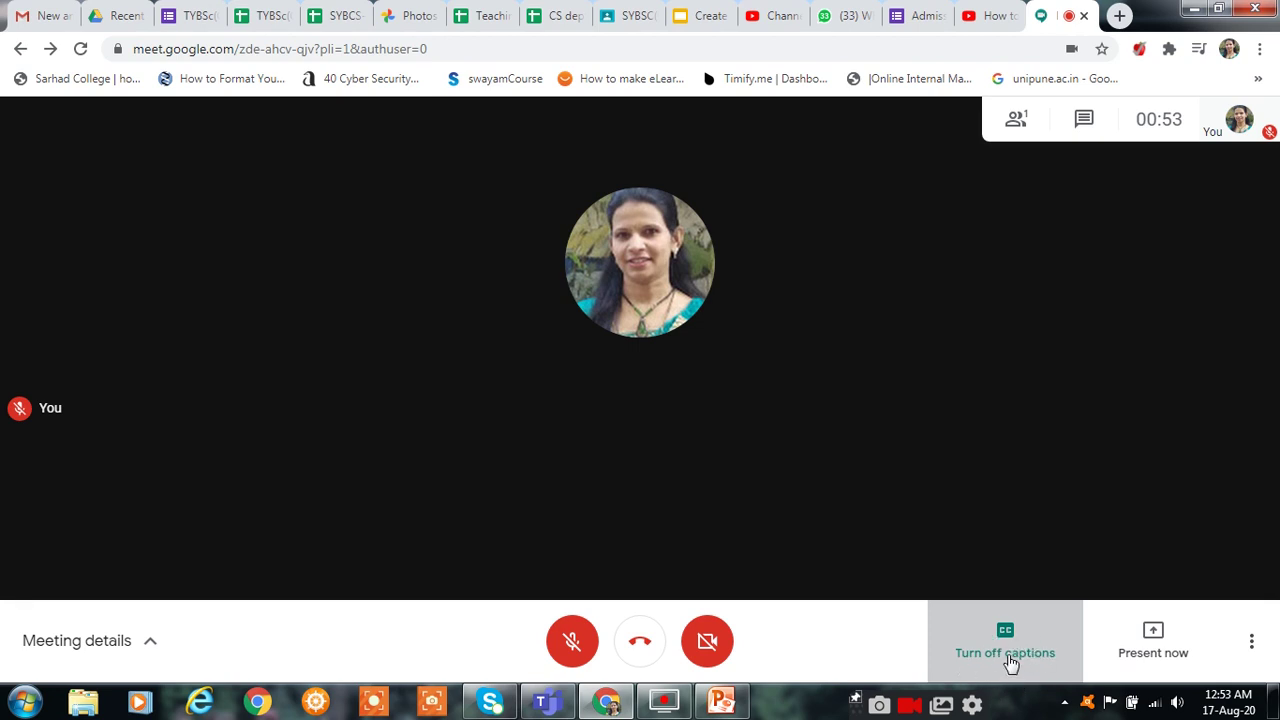
left_click(1003, 643)
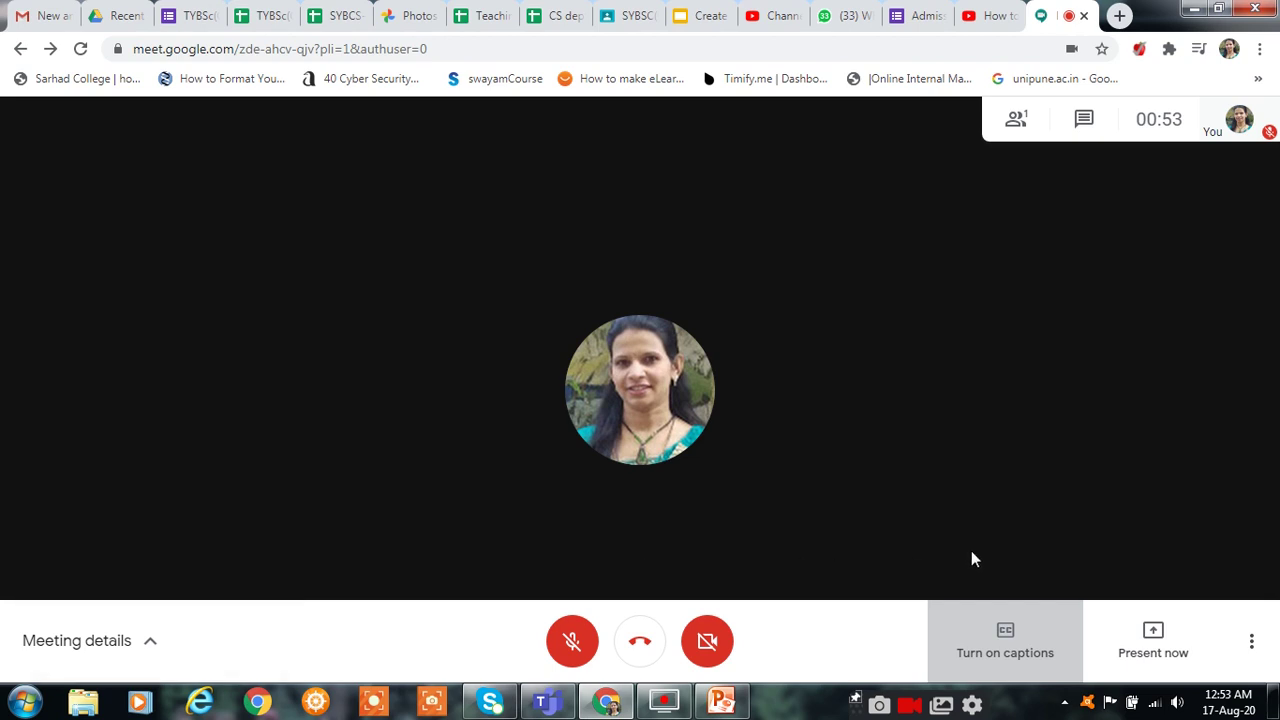
left_click(643, 651)
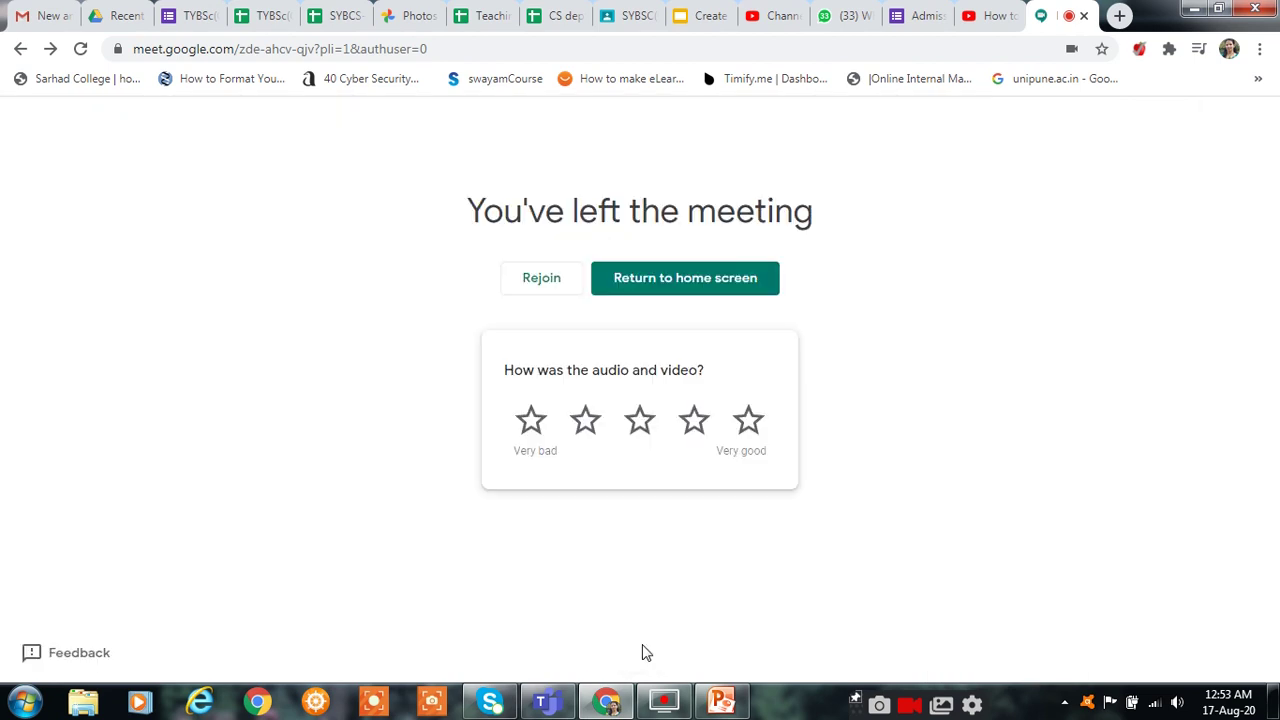